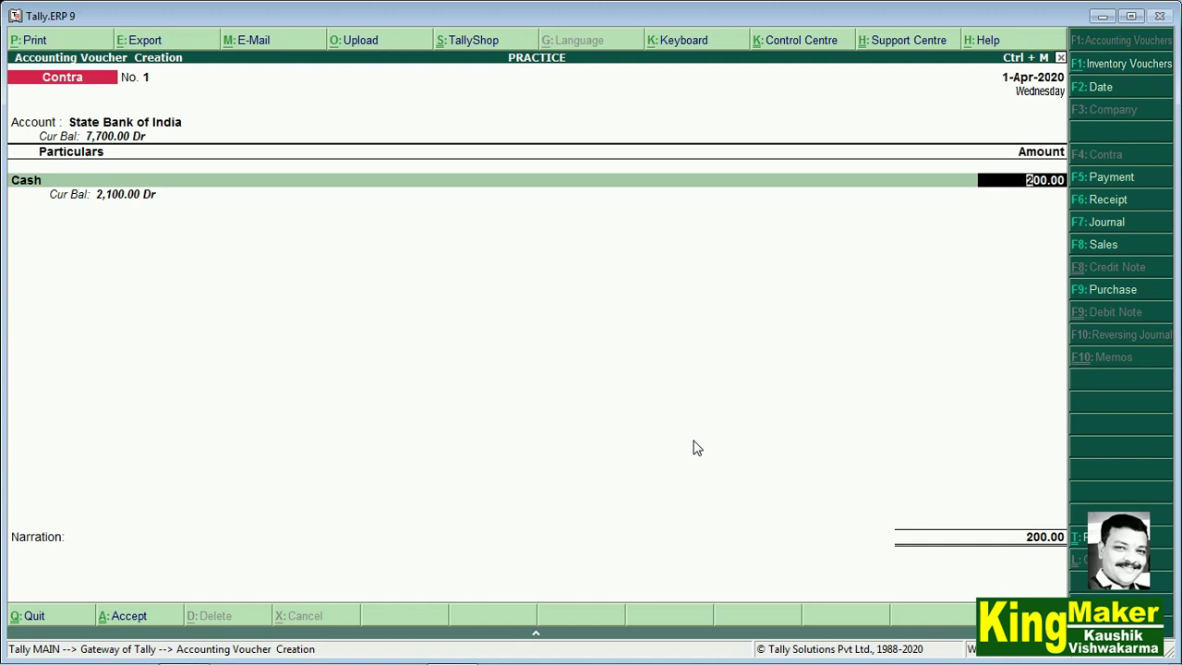
Recheck the contra voucher's entries, keeping State Bank of India as the account and Cash for 200.00 in the particulars.
{"action": "key", "text": "BackSpace"}
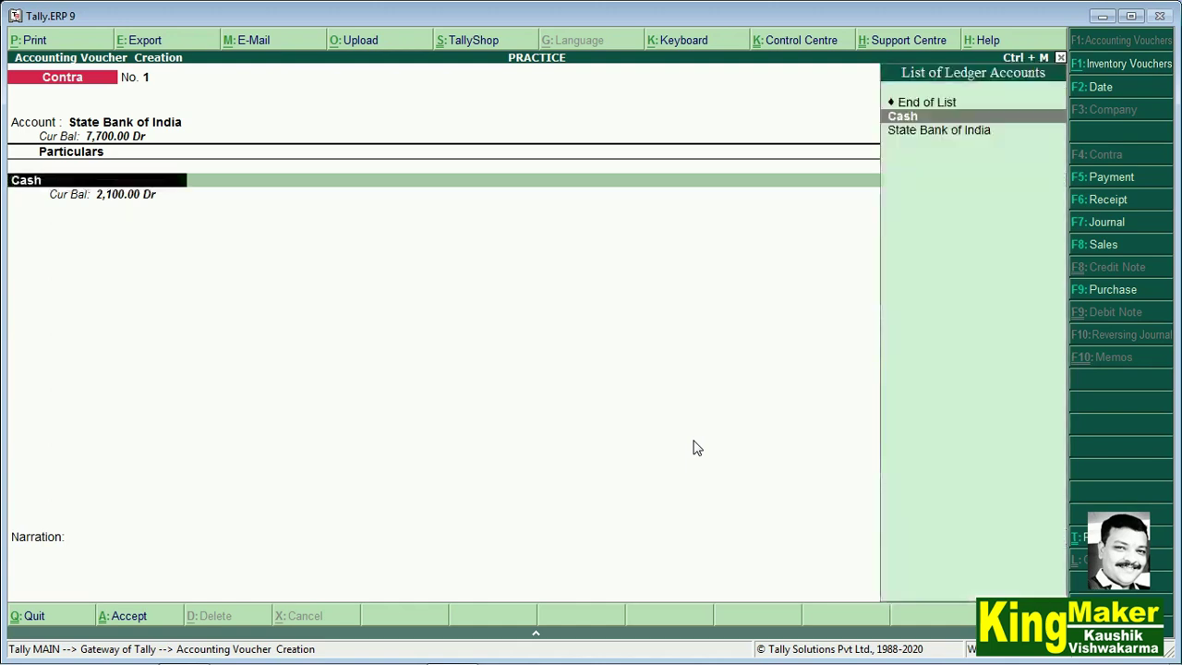
{"action": "key", "text": "BackSpace"}
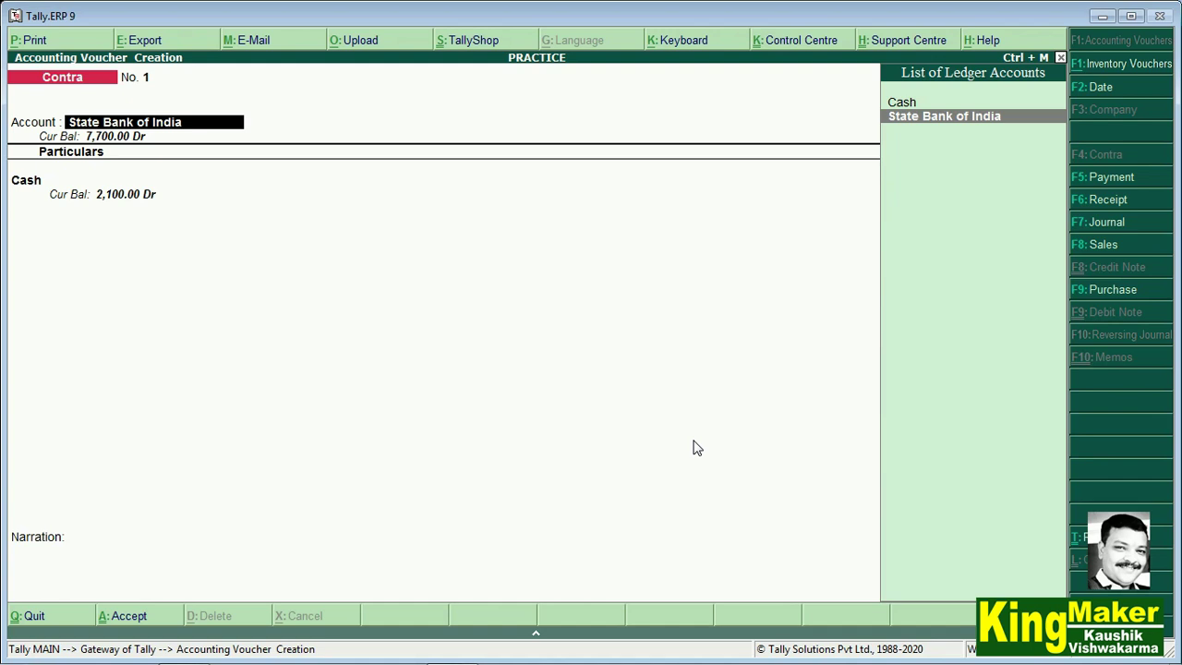
{"action": "key", "text": "Return"}
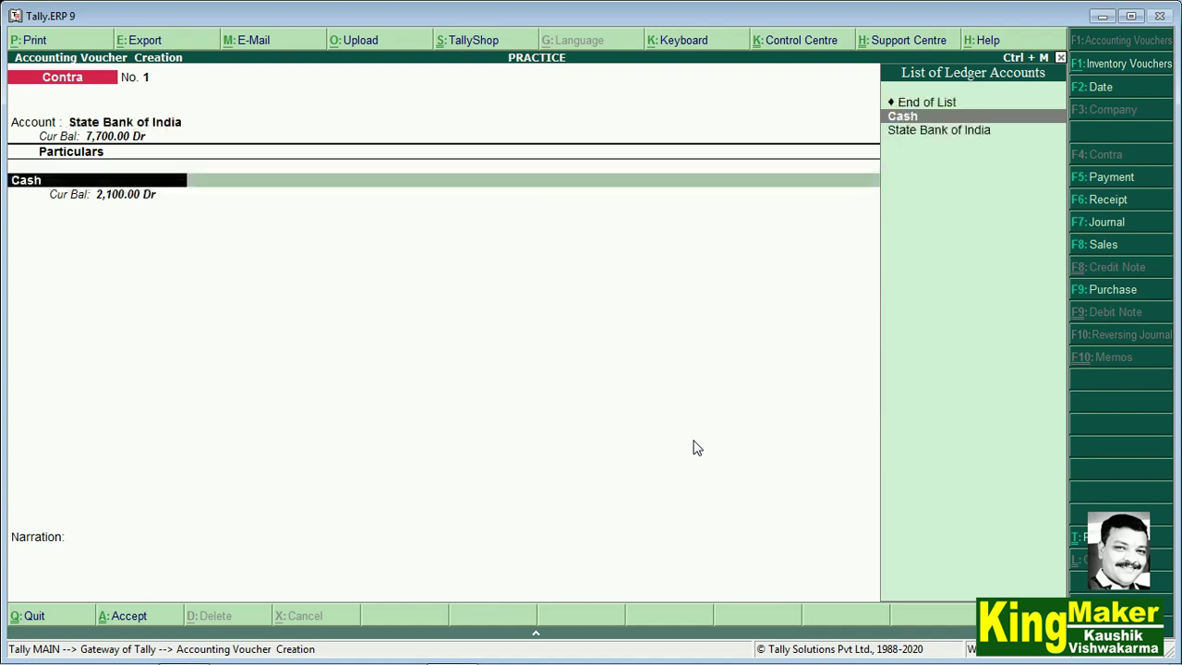
{"action": "key", "text": "Return"}
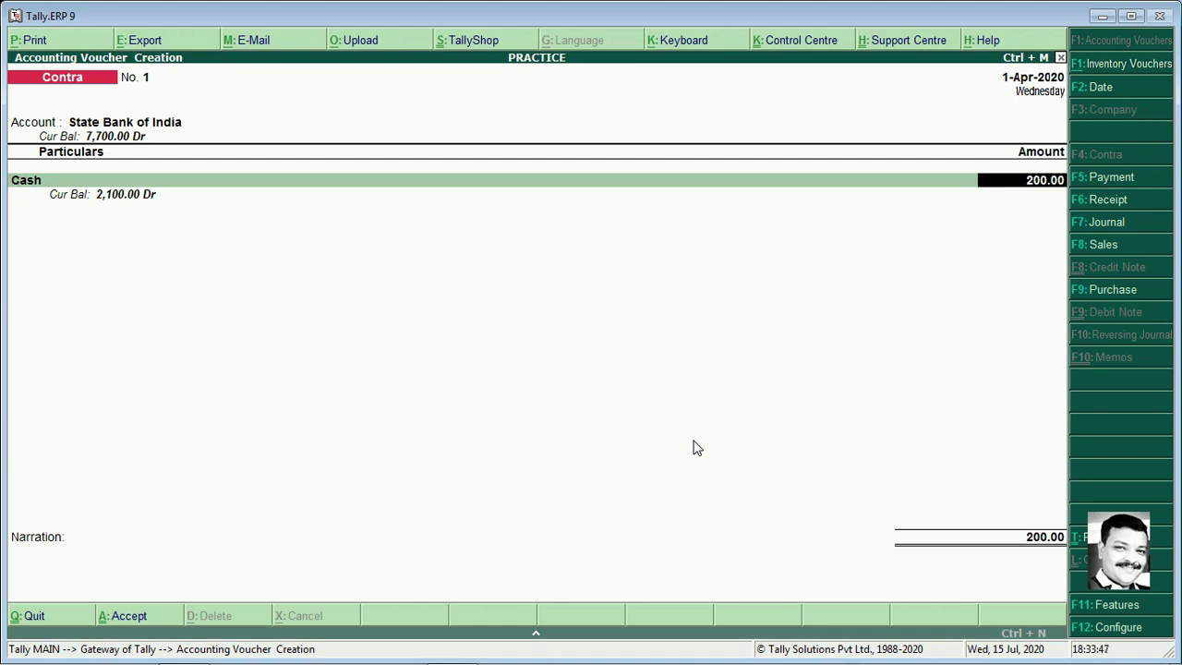
{"action": "key", "text": "Return"}
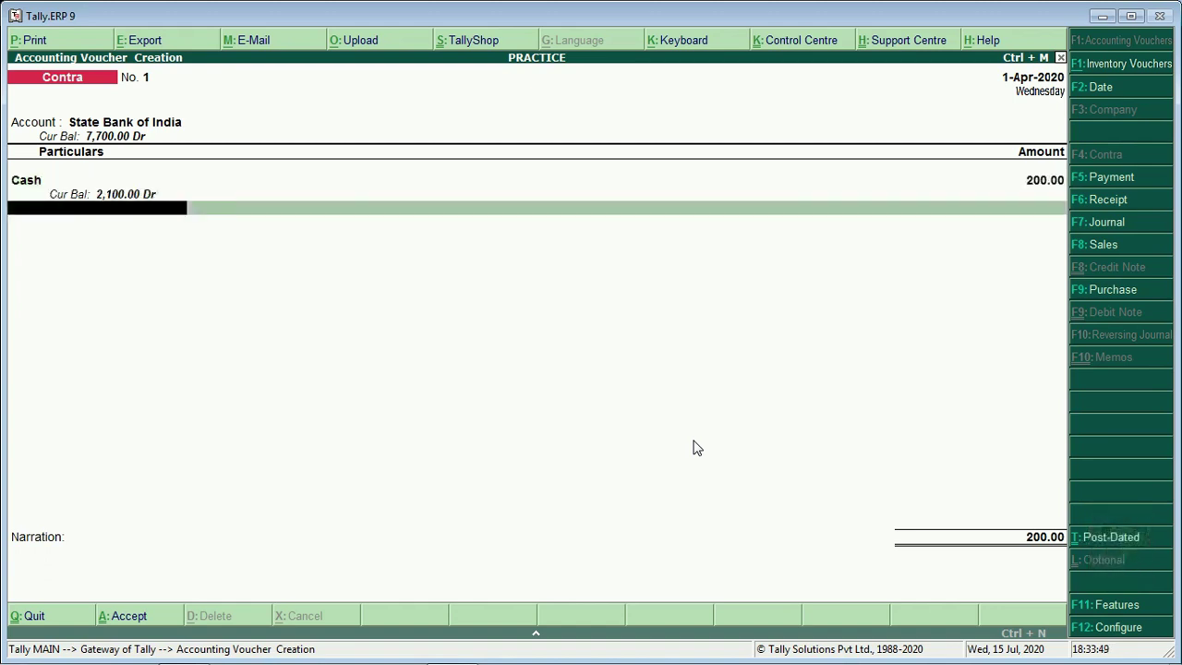
{"action": "key", "text": "Return"}
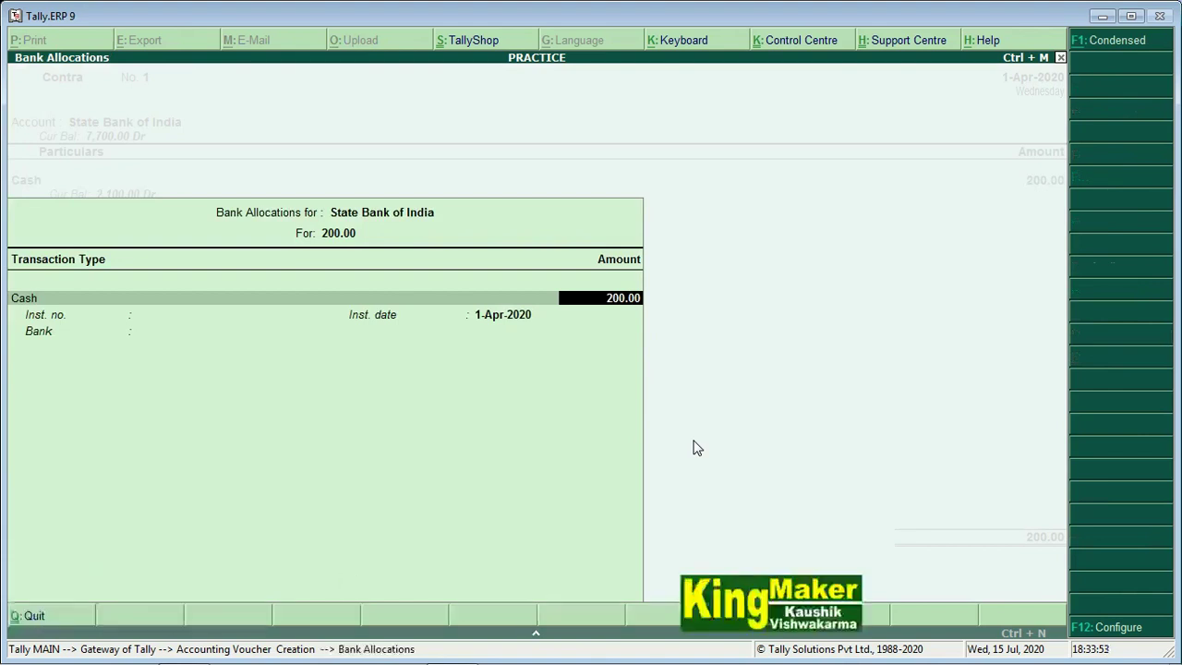
Keep the 200.00 cash allocation for State Bank of India and enter its denominations as 2 notes of 100.
{"action": "key", "text": "Return"}
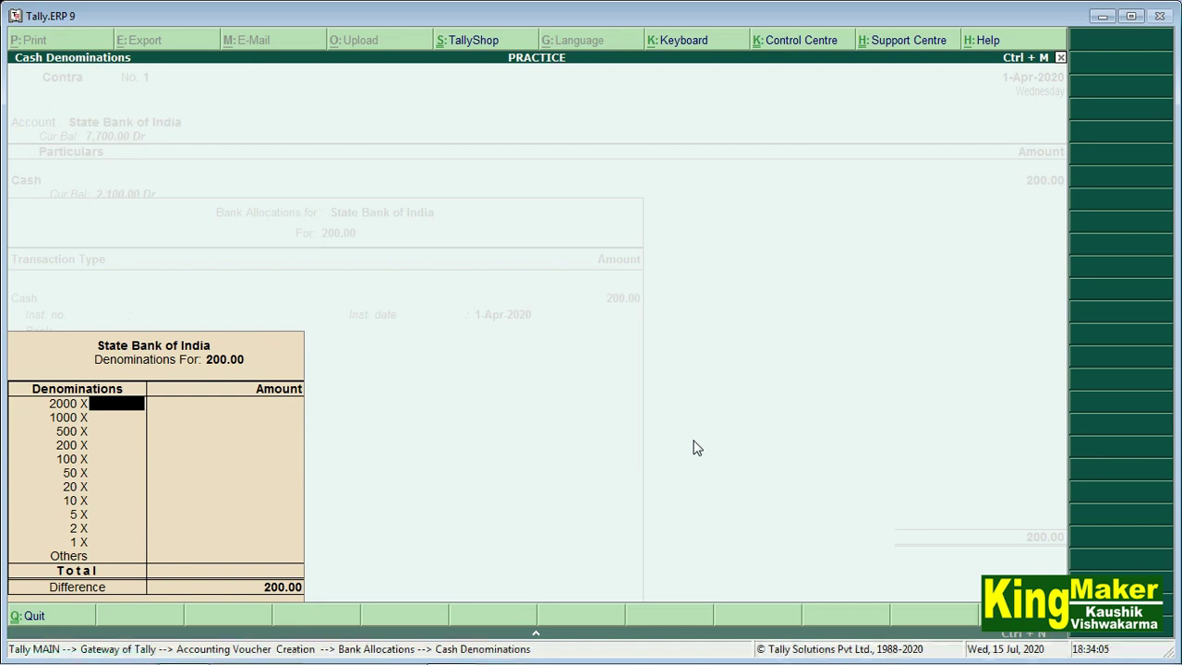
{"action": "key", "text": "Return"}
{"action": "key", "text": "Return"}
{"action": "key", "text": "Return"}
{"action": "key", "text": "Return"}
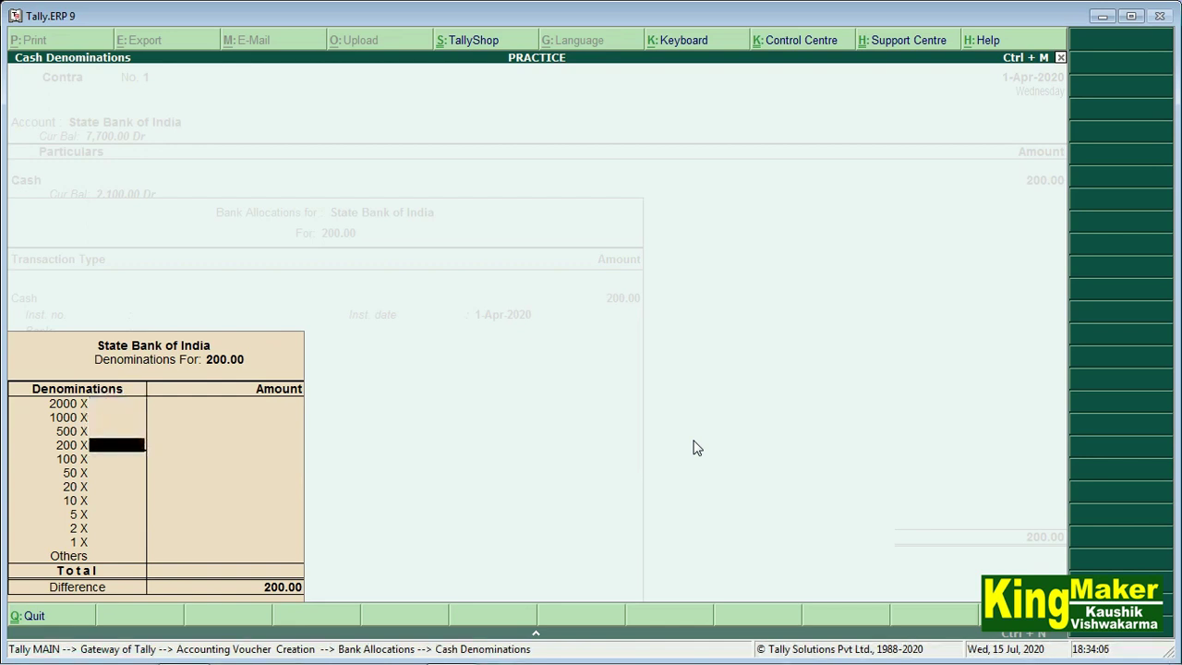
{"action": "type", "text": "2"}
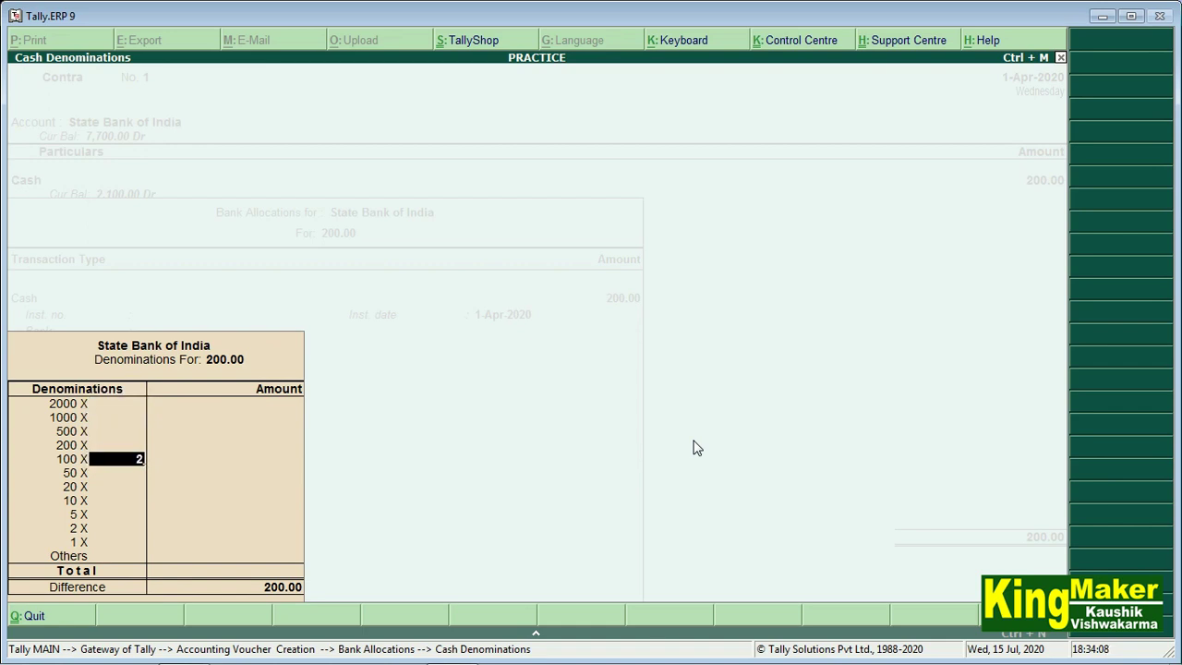
{"action": "key", "text": "Return"}
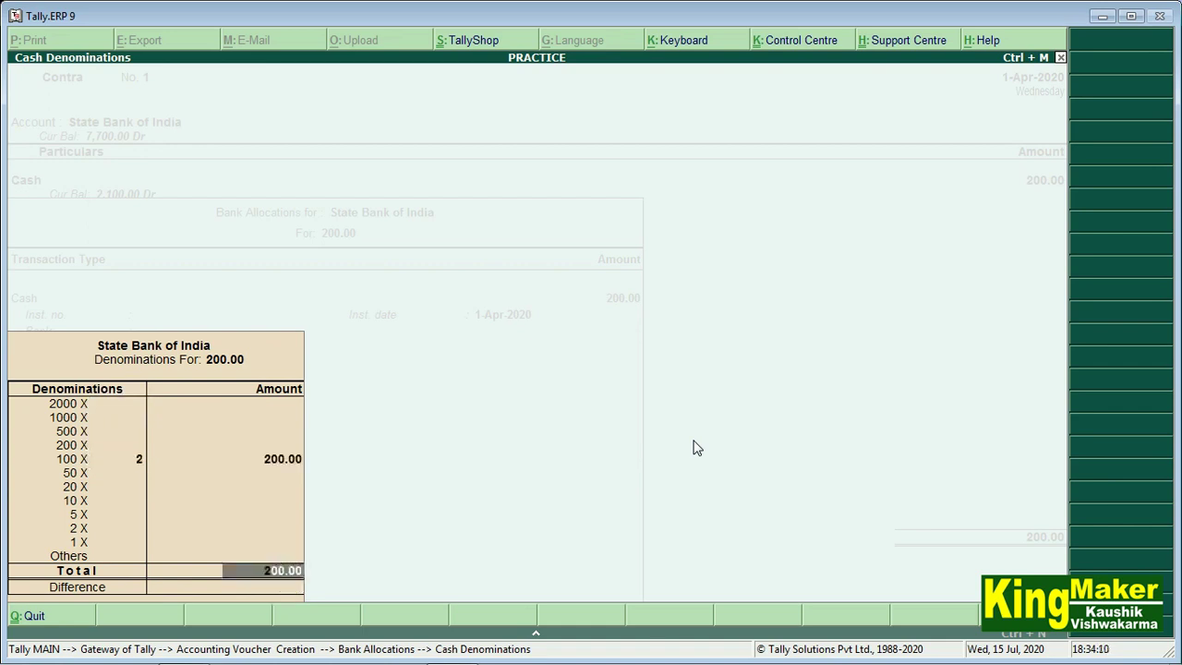
{"action": "key", "text": "Return"}
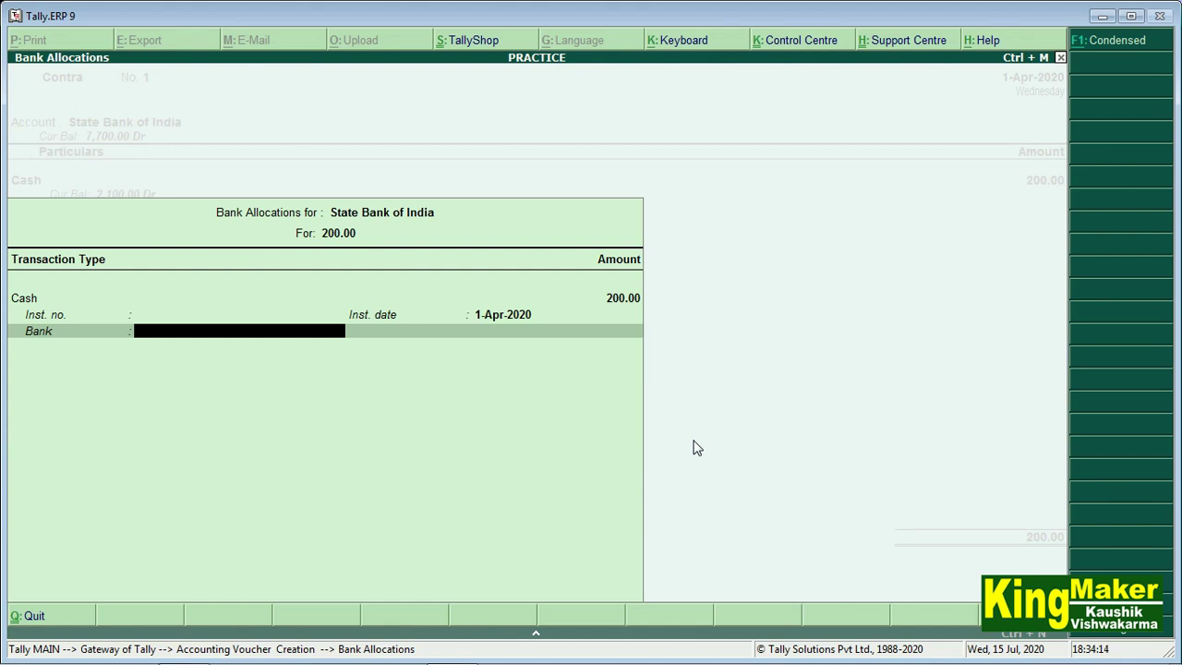
Leave the allocation's bank and the narration blank, and save the cash deposit contra voucher.
{"action": "key", "text": "Return"}
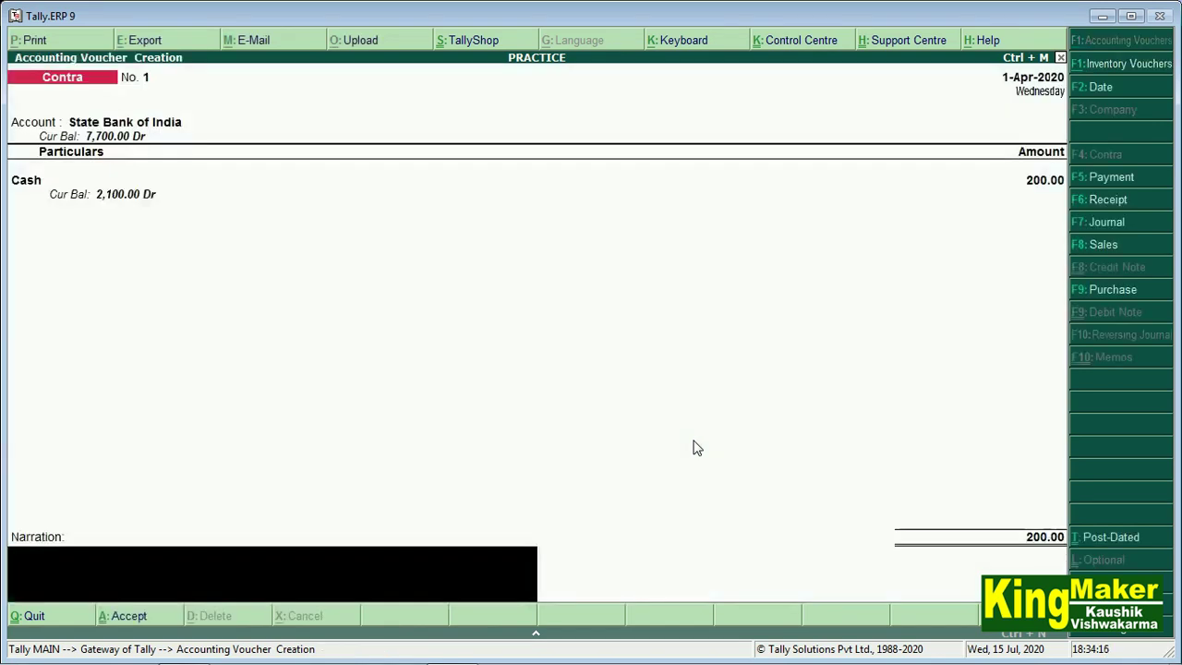
{"action": "key", "text": "Return"}
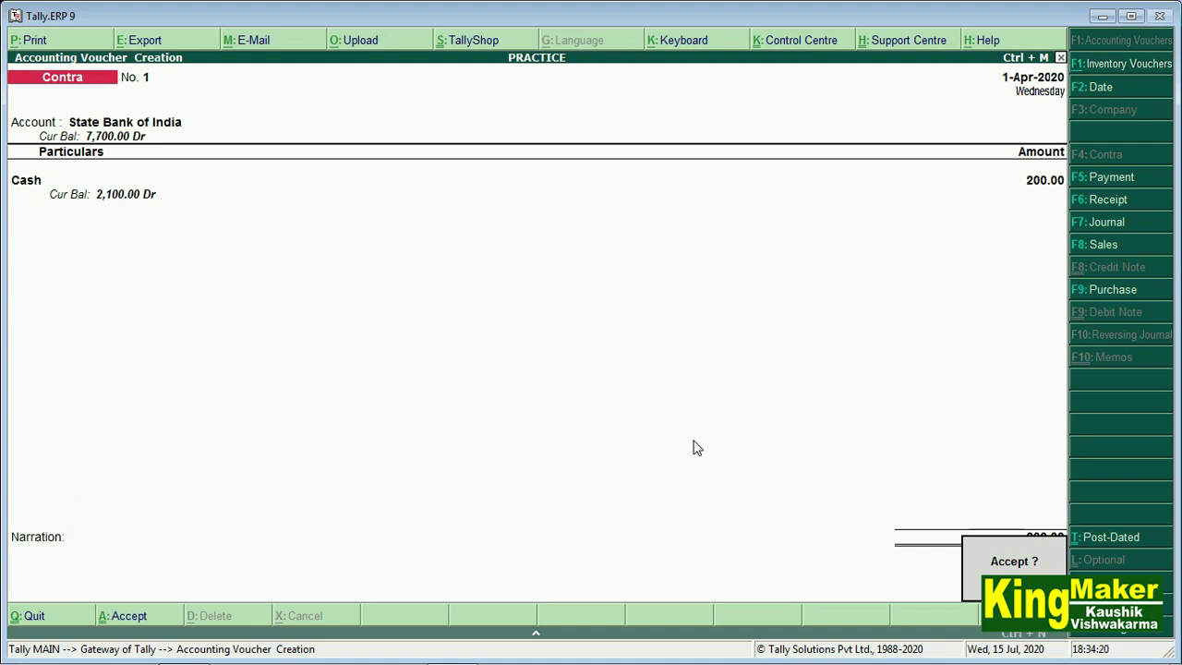
{"action": "key", "text": "Return"}
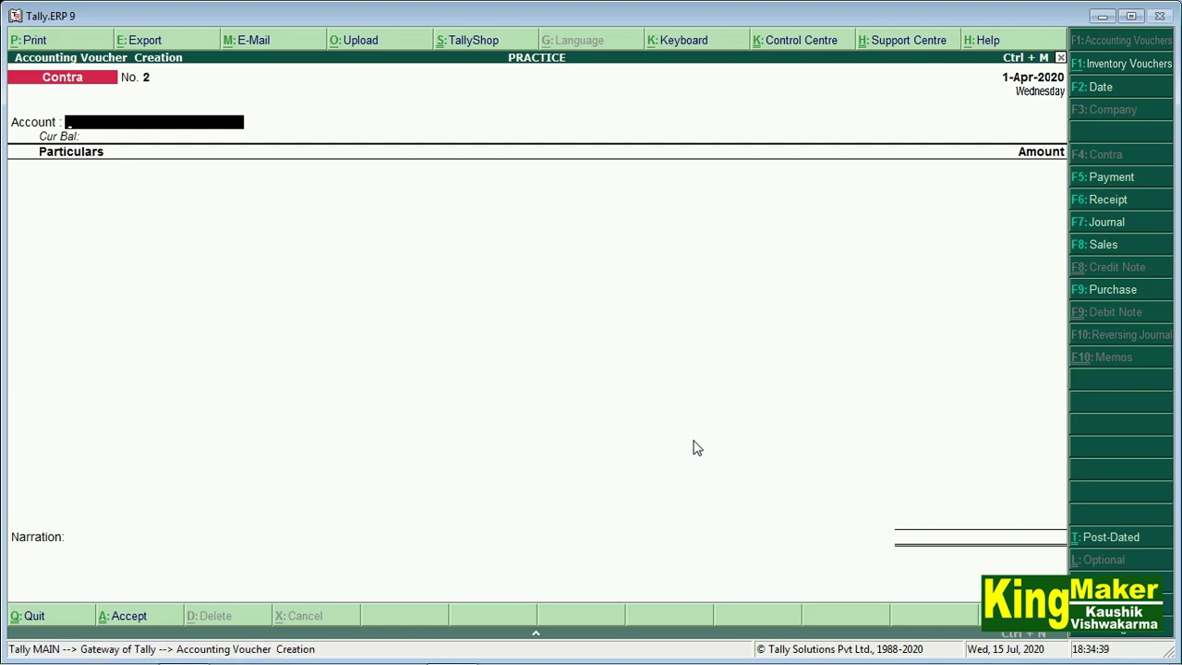
Enter a cash withdrawal in the new contra voucher with Cash as the account and State Bank of India for 100.
{"action": "type", "text": "C"}
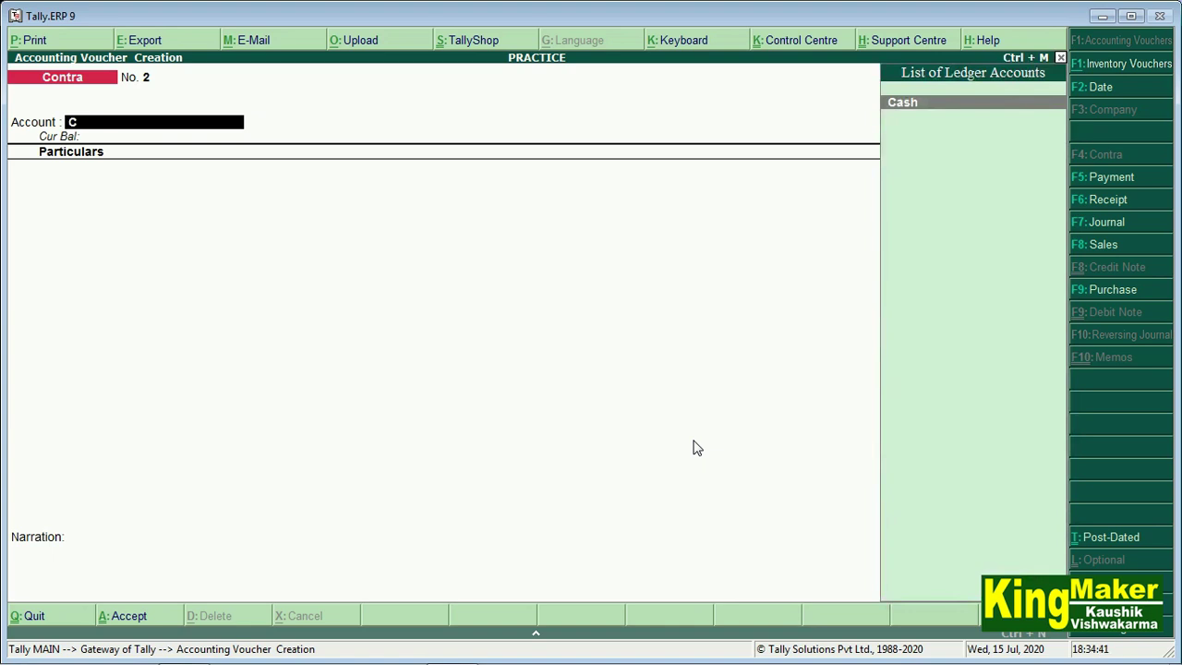
{"action": "key", "text": "Return"}
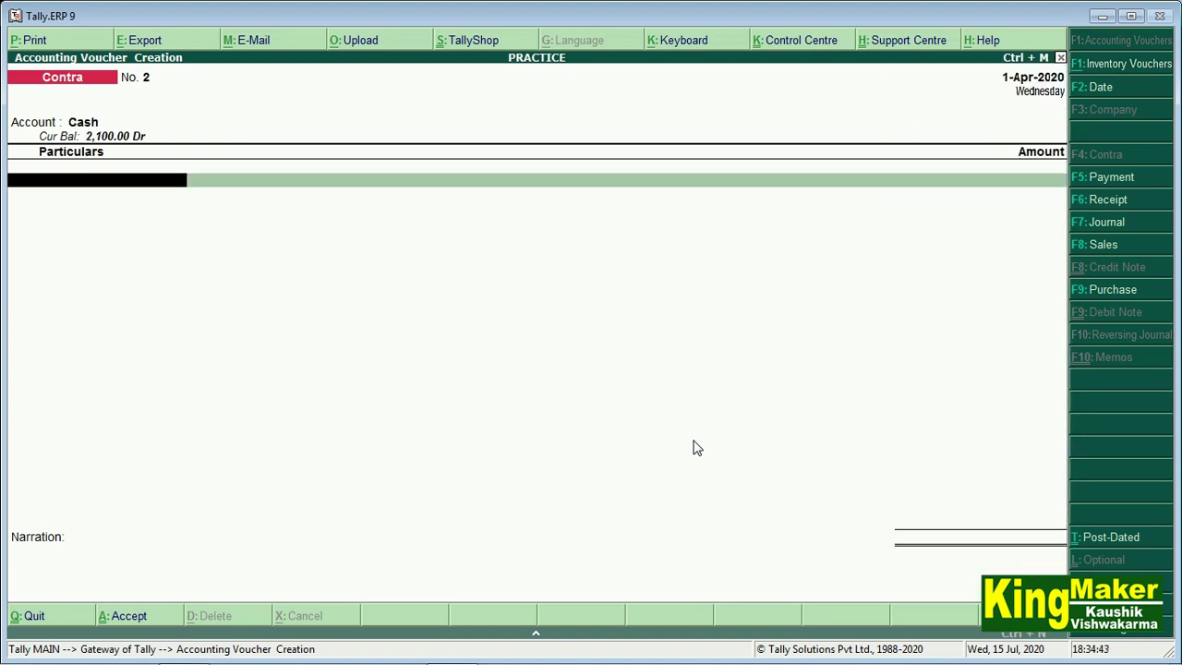
{"action": "type", "text": "S"}
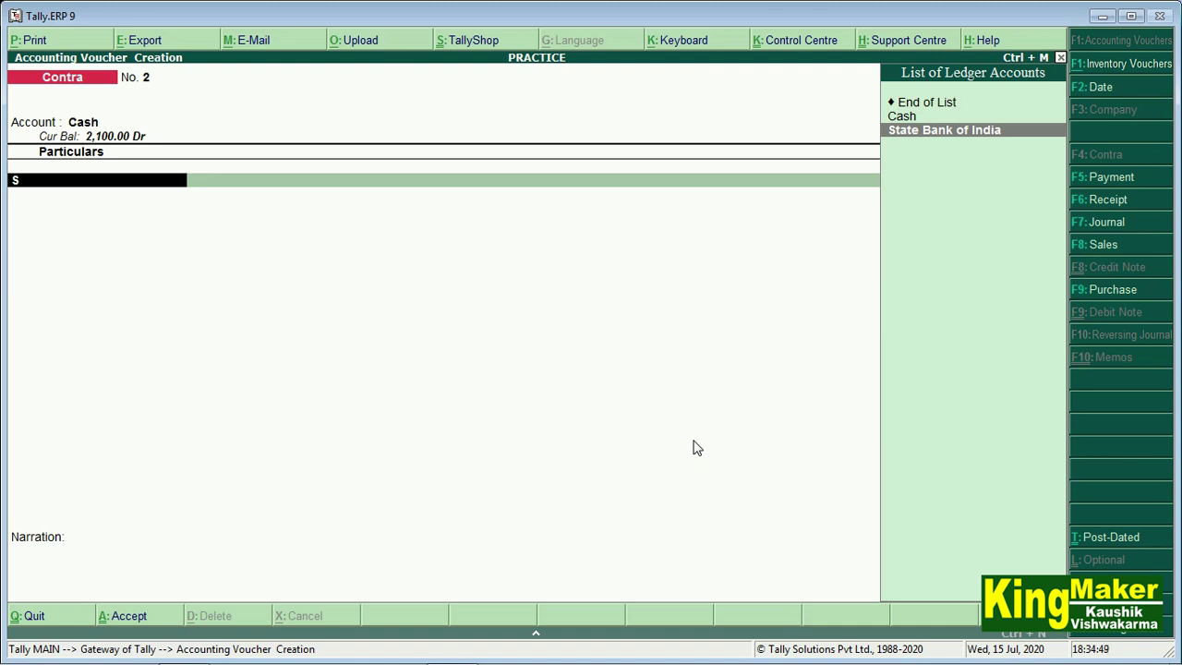
{"action": "key", "text": "Return"}
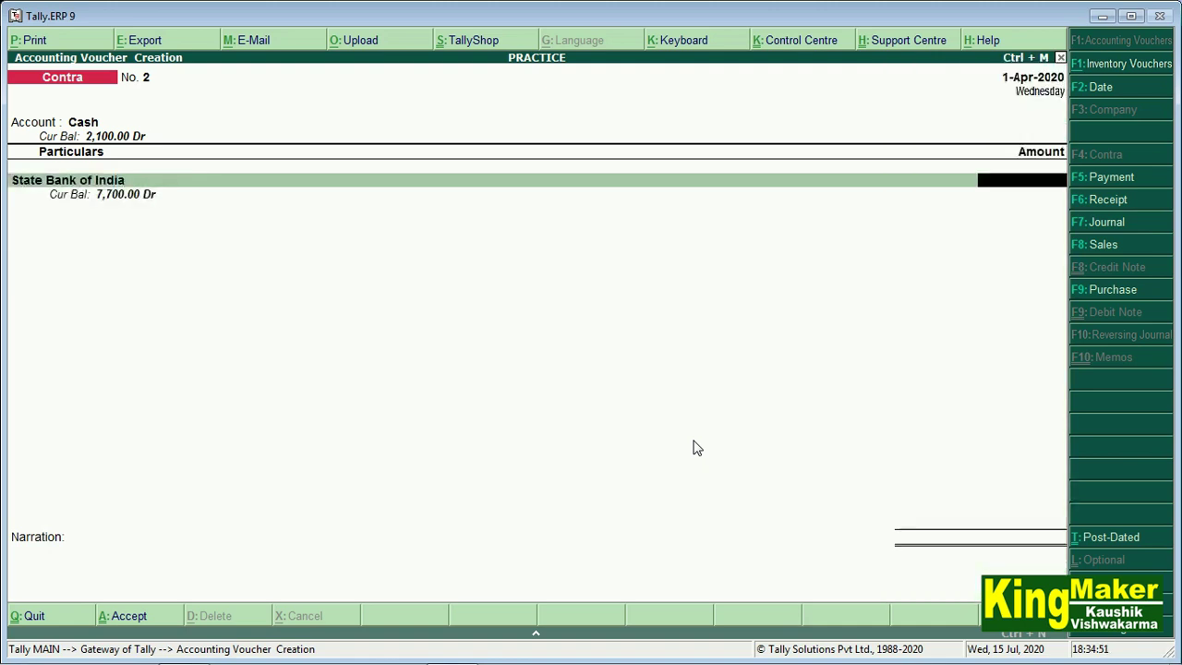
{"action": "type", "text": "100"}
{"action": "key", "text": "Return"}
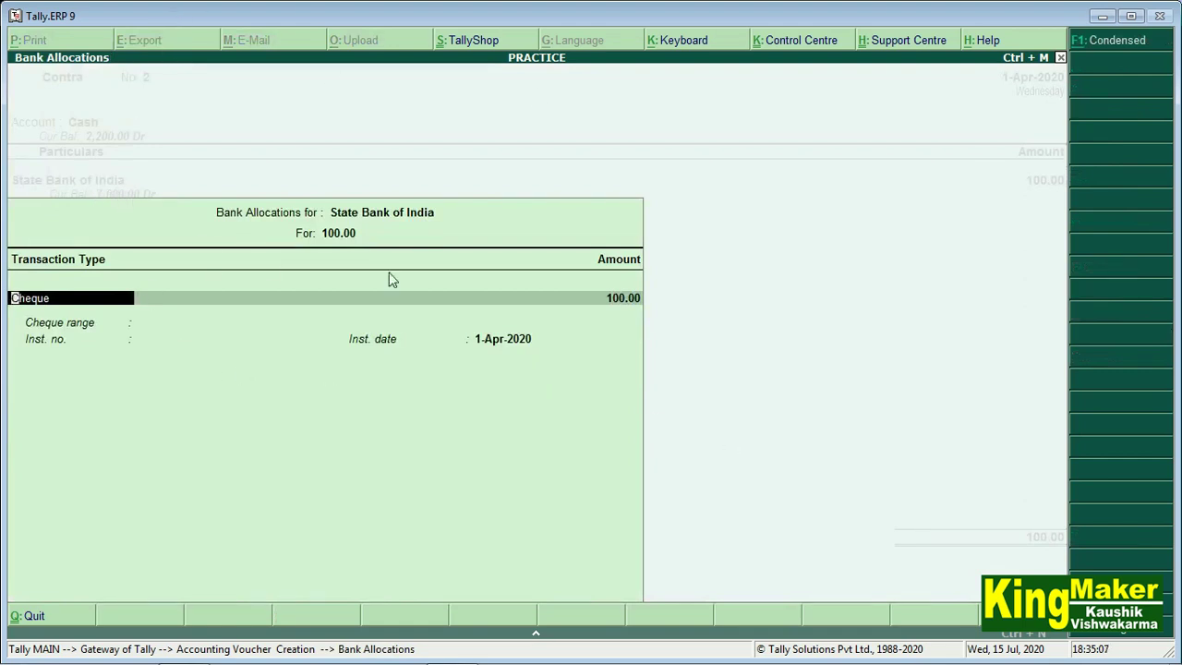
Allocate the 100.00 withdrawal as a Cheque with cheque range Not Applicable, no instrument number and date 1-Apr-2020.
{"action": "key", "text": "Return"}
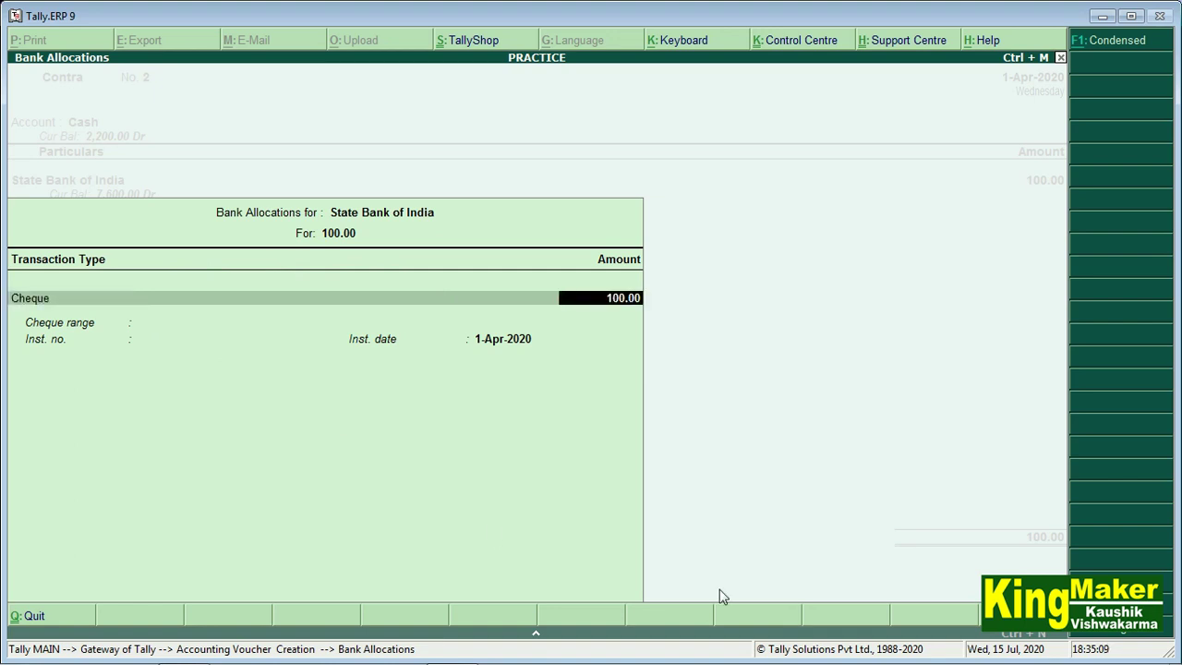
{"action": "key", "text": "Return"}
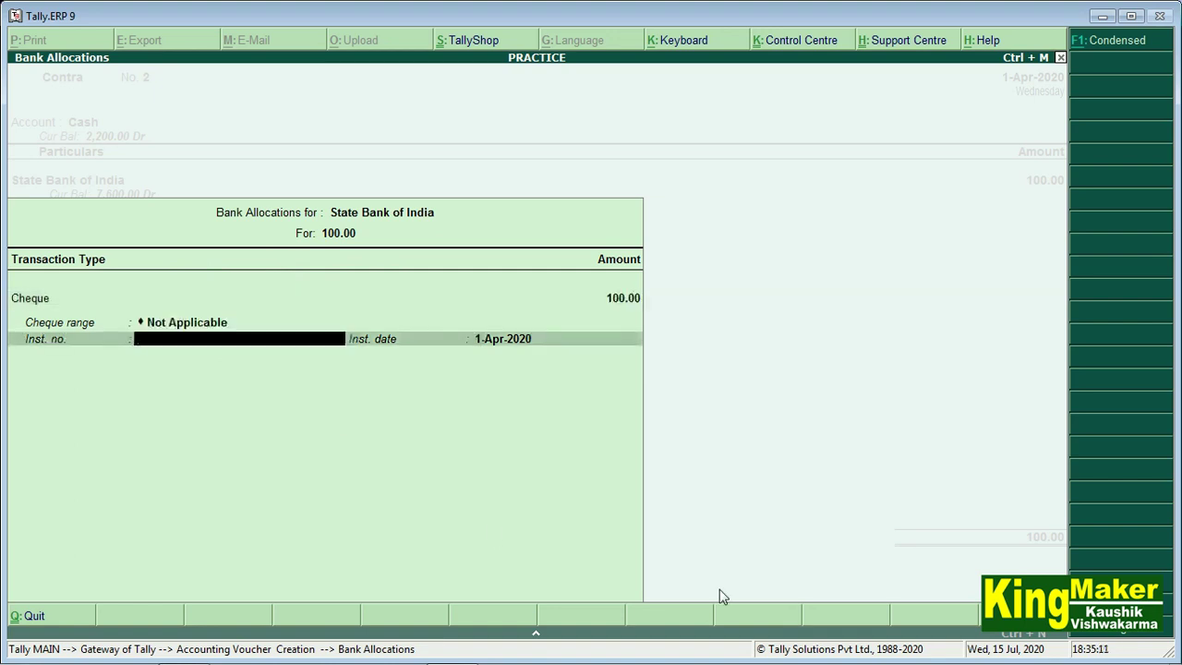
{"action": "key", "text": "Return"}
{"action": "key", "text": "Return"}
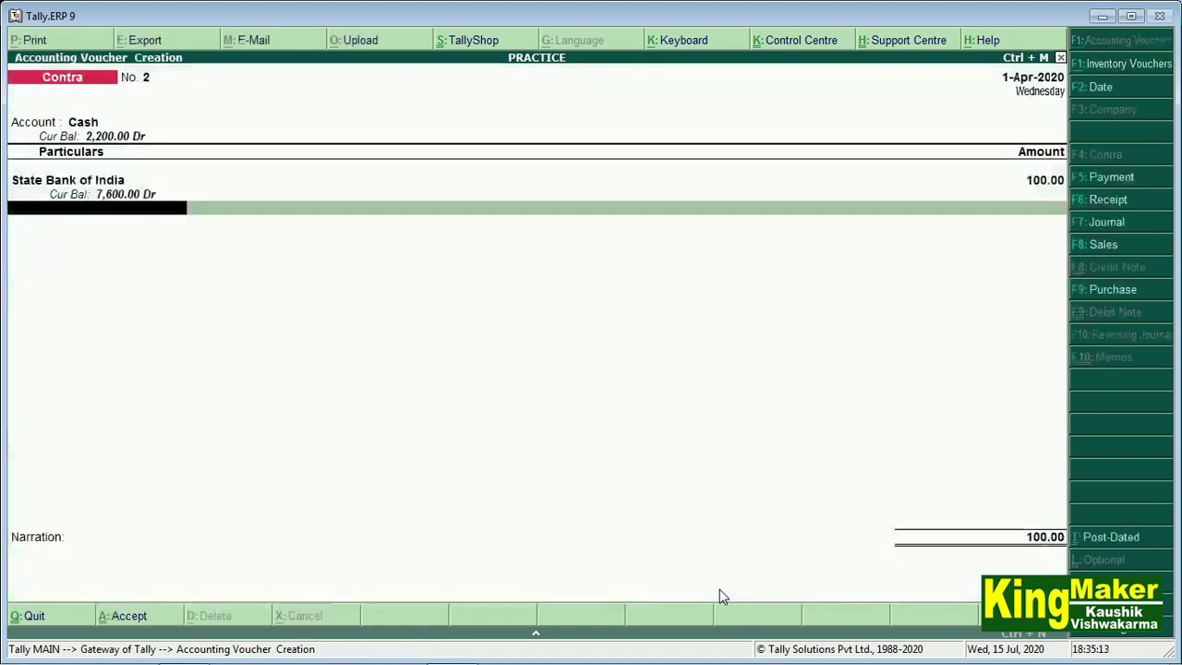
Save the withdrawal contra voucher without a narration and leave voucher creation.
{"action": "key", "text": "Return"}
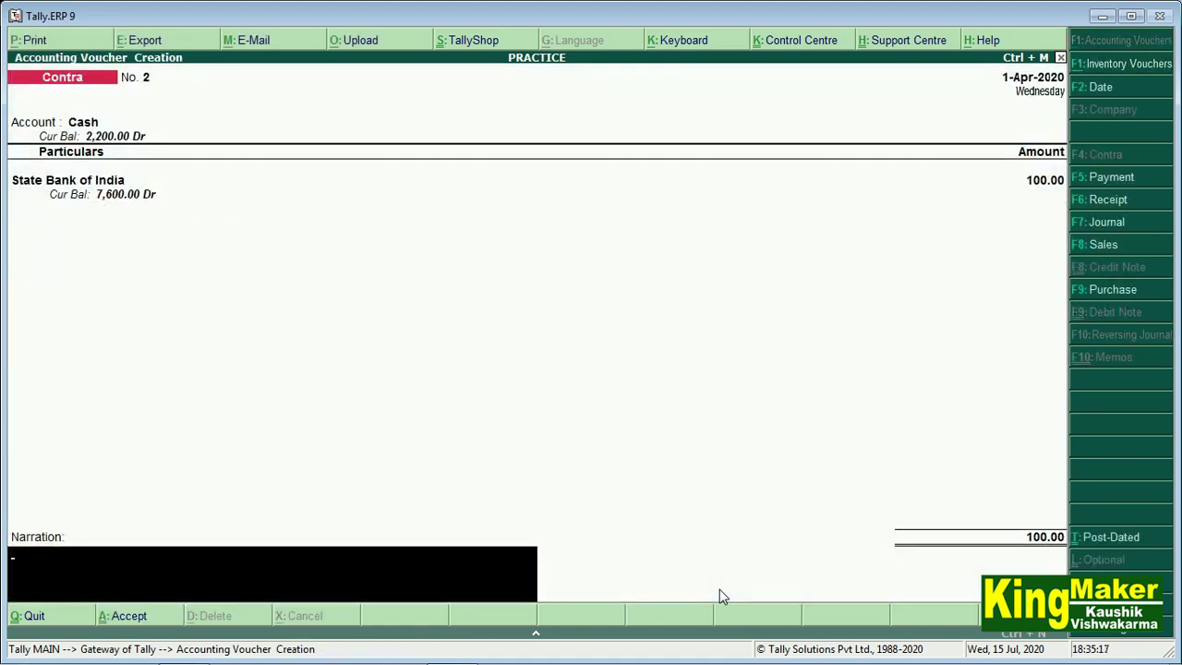
{"action": "key", "text": "Return"}
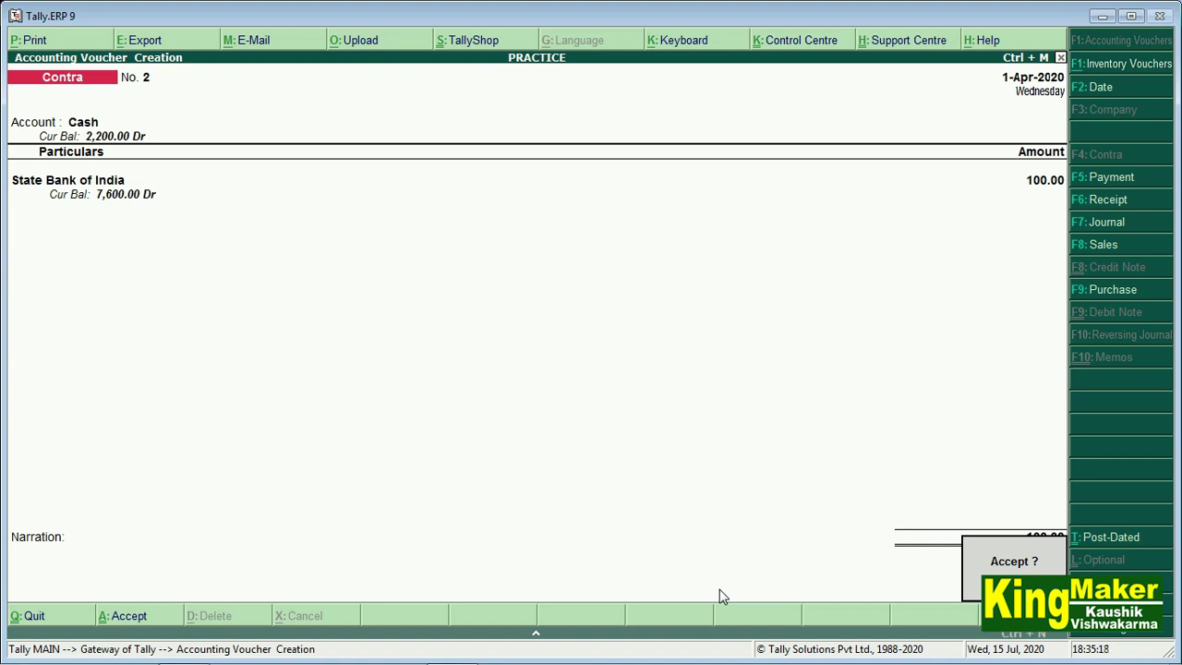
{"action": "key", "text": "Return"}
{"action": "key", "text": "Escape"}
{"action": "key", "text": "Return"}
Display the Cash/Bank Book(s) summary from the company's account books.
{"action": "key", "text": "Down"}
{"action": "key", "text": "Down"}
{"action": "key", "text": "Down"}
{"action": "key", "text": "Down"}
{"action": "key", "text": "Down"}
{"action": "key", "text": "Down"}
{"action": "key", "text": "Down"}
{"action": "key", "text": "Down"}
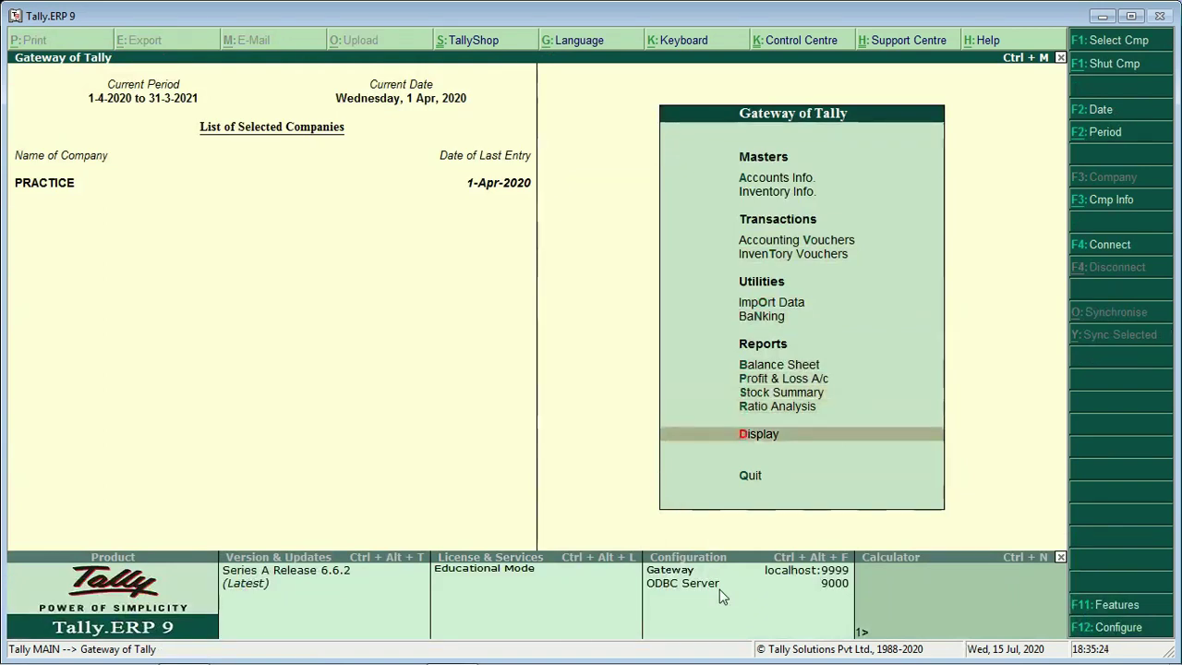
{"action": "key", "text": "Return"}
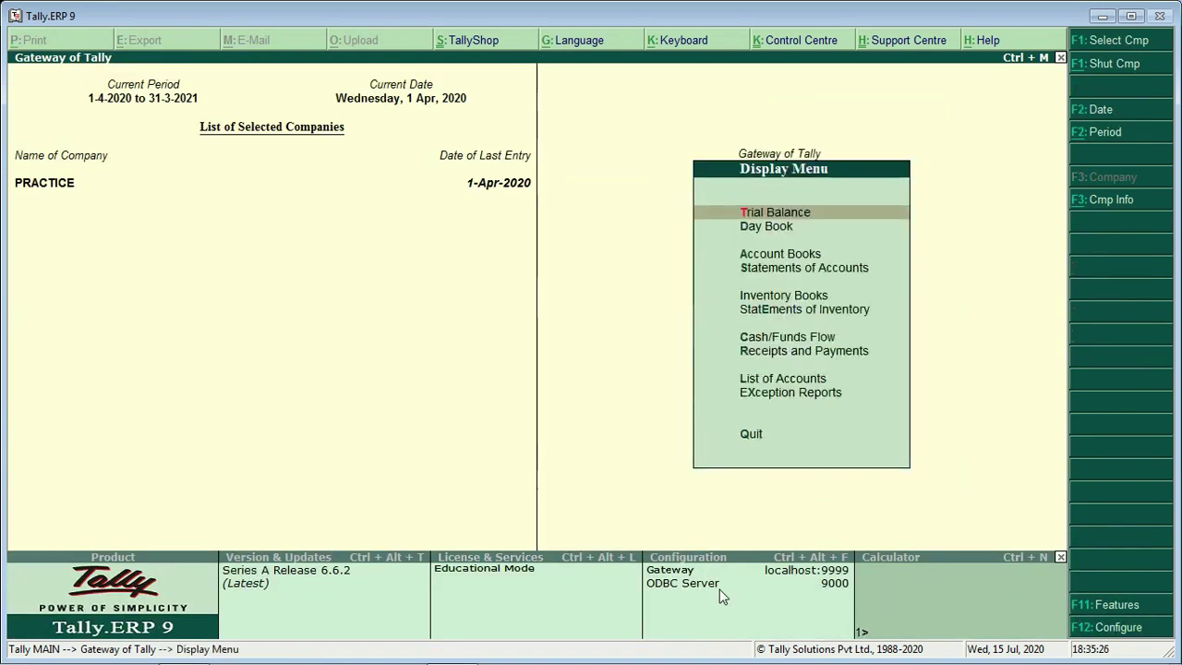
{"action": "key", "text": "Down"}
{"action": "key", "text": "Down"}
{"action": "key", "text": "Return"}
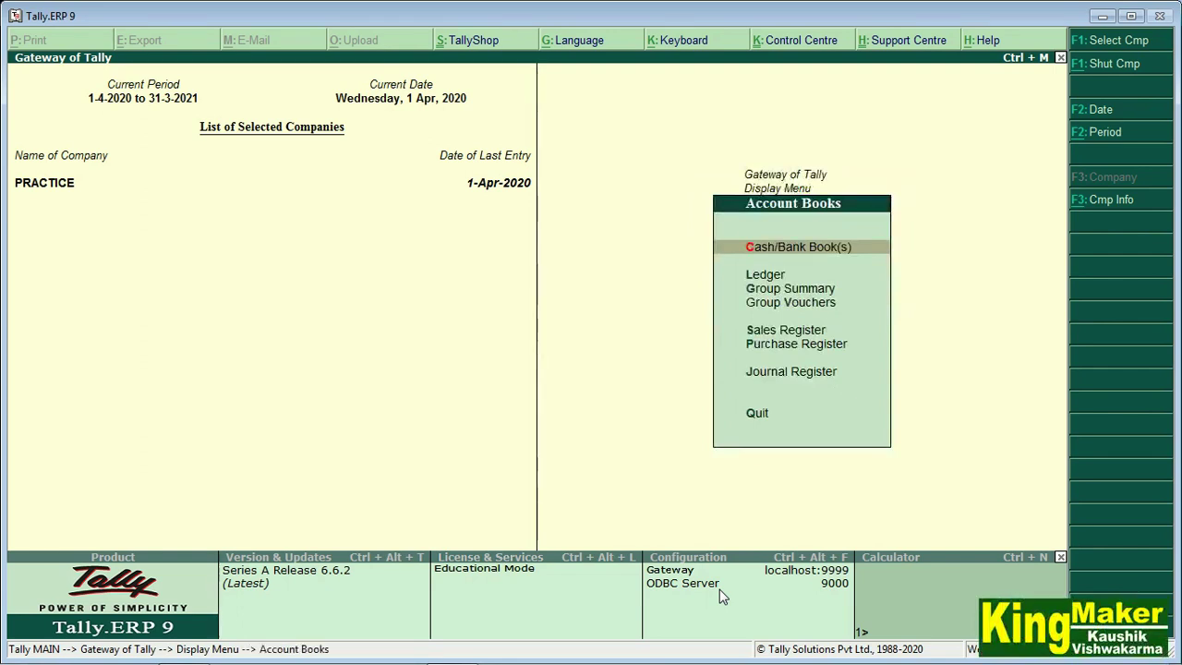
{"action": "key", "text": "Return"}
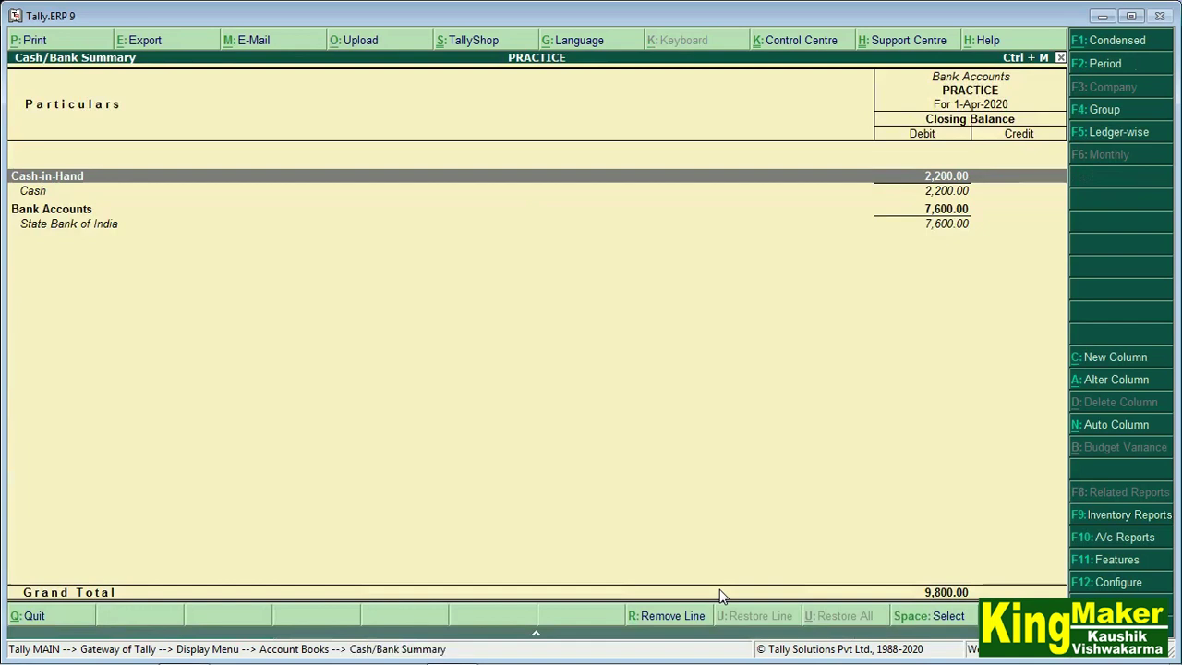
Drill down through Bank Accounts to State Bank of India's April vouchers and examine the receipt and contra entries.
{"action": "key", "text": "Down"}
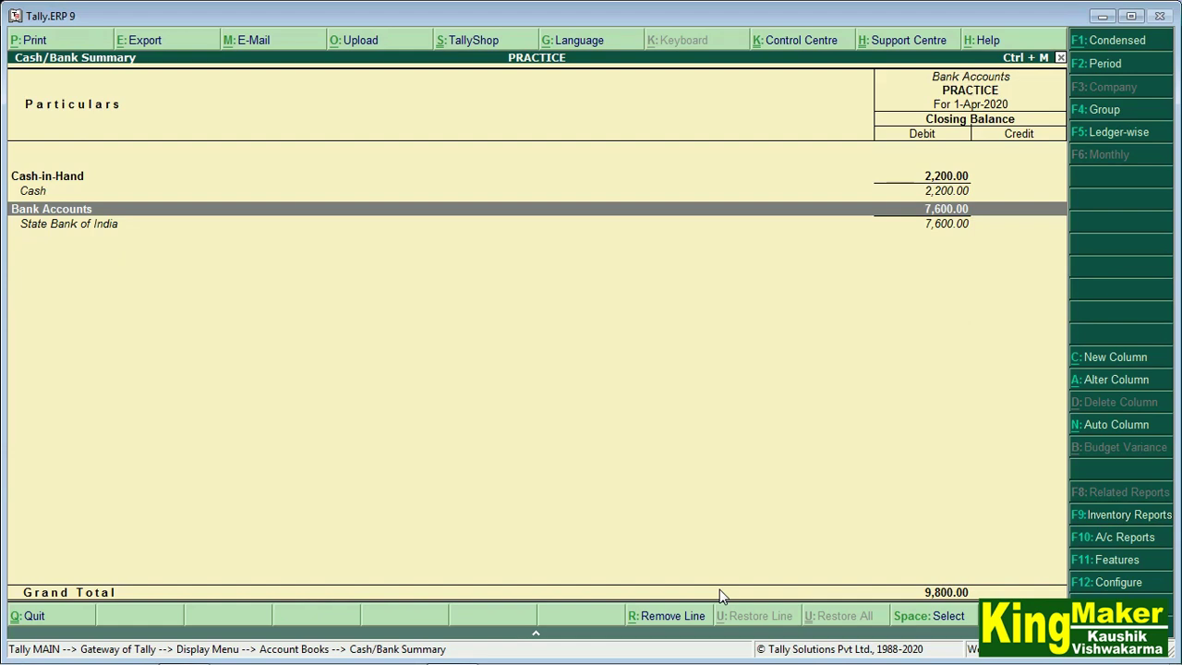
{"action": "key", "text": "Return"}
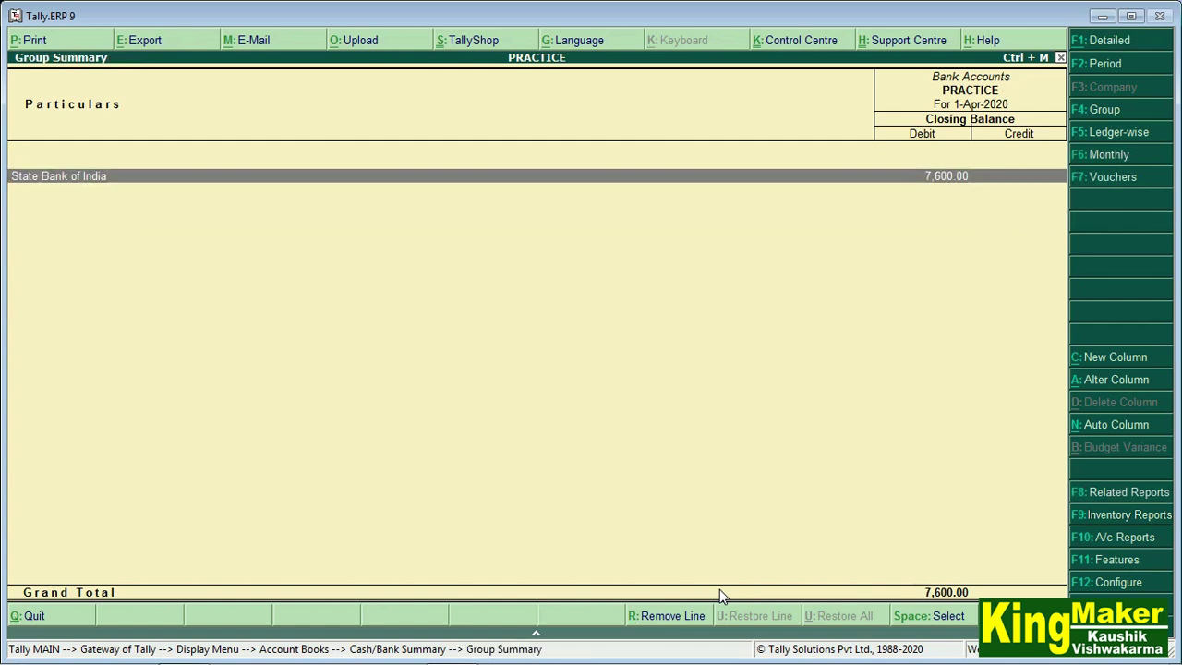
{"action": "key", "text": "Return"}
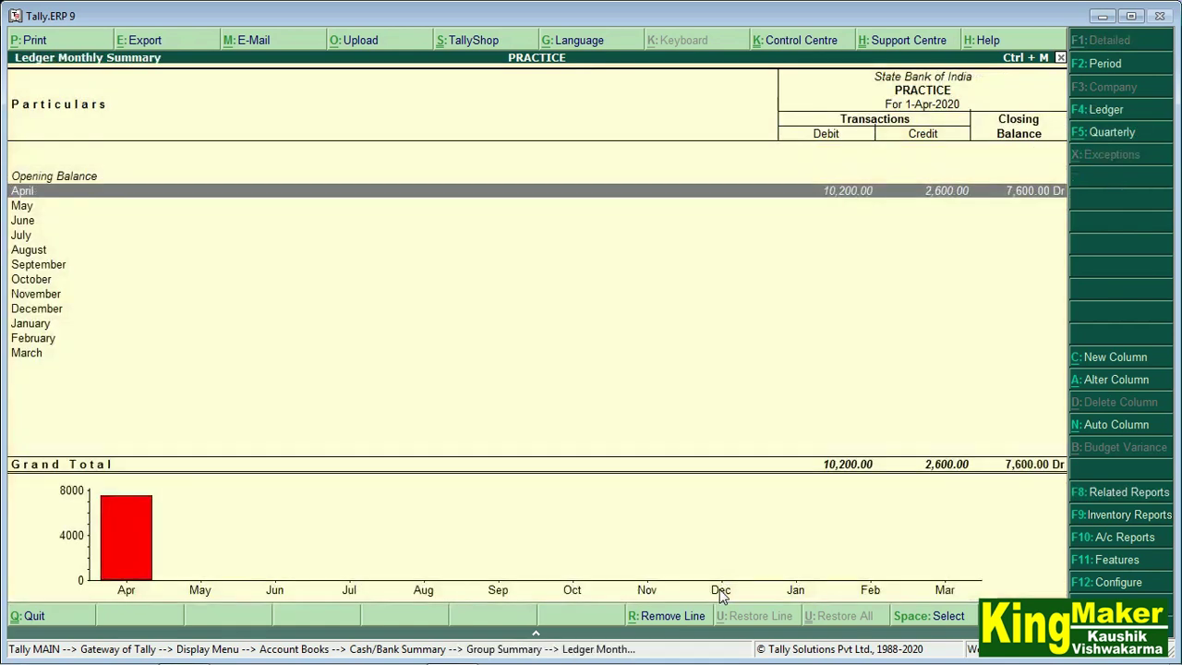
{"action": "key", "text": "Return"}
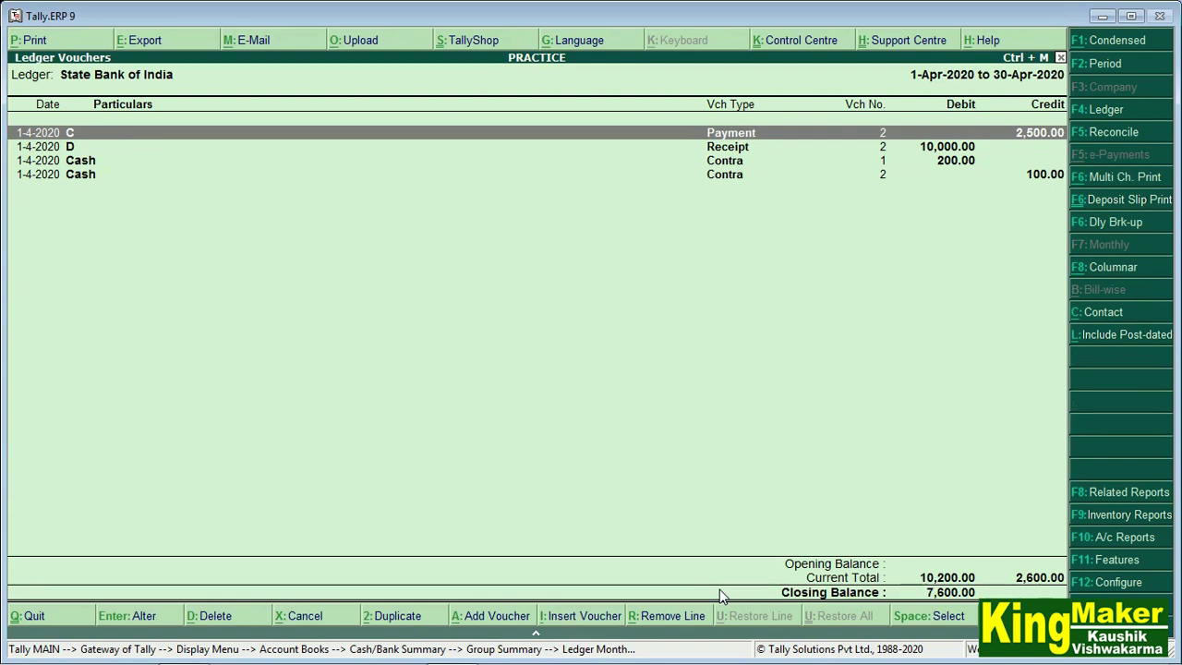
{"action": "key", "text": "Down"}
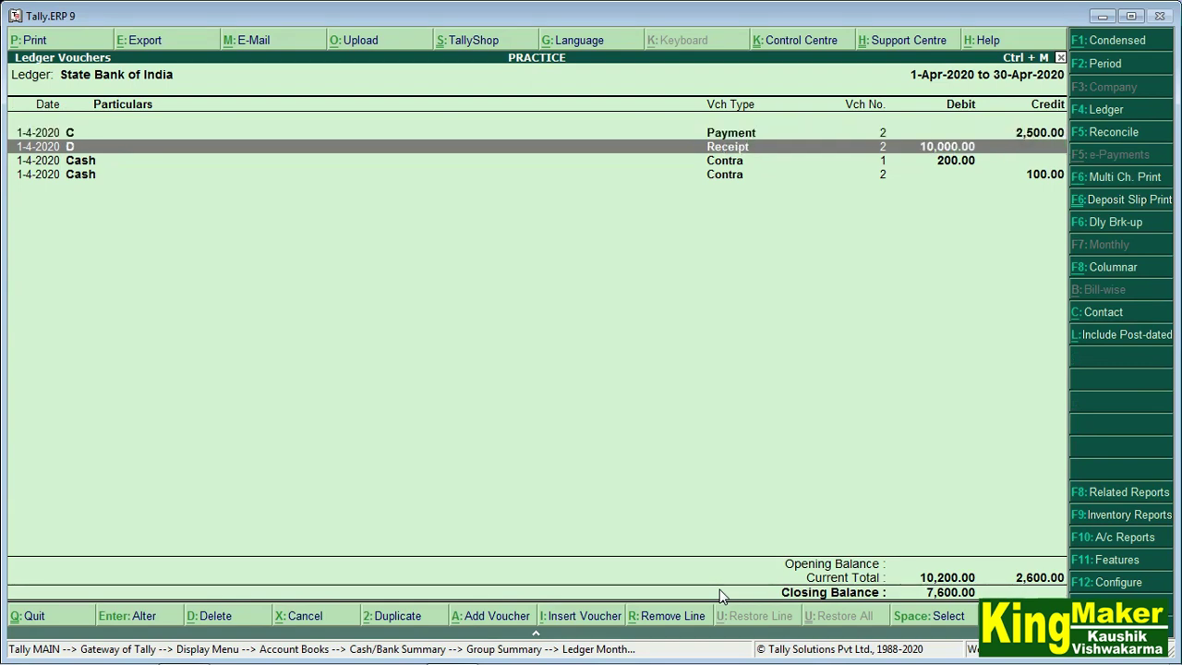
{"action": "key", "text": "Down"}
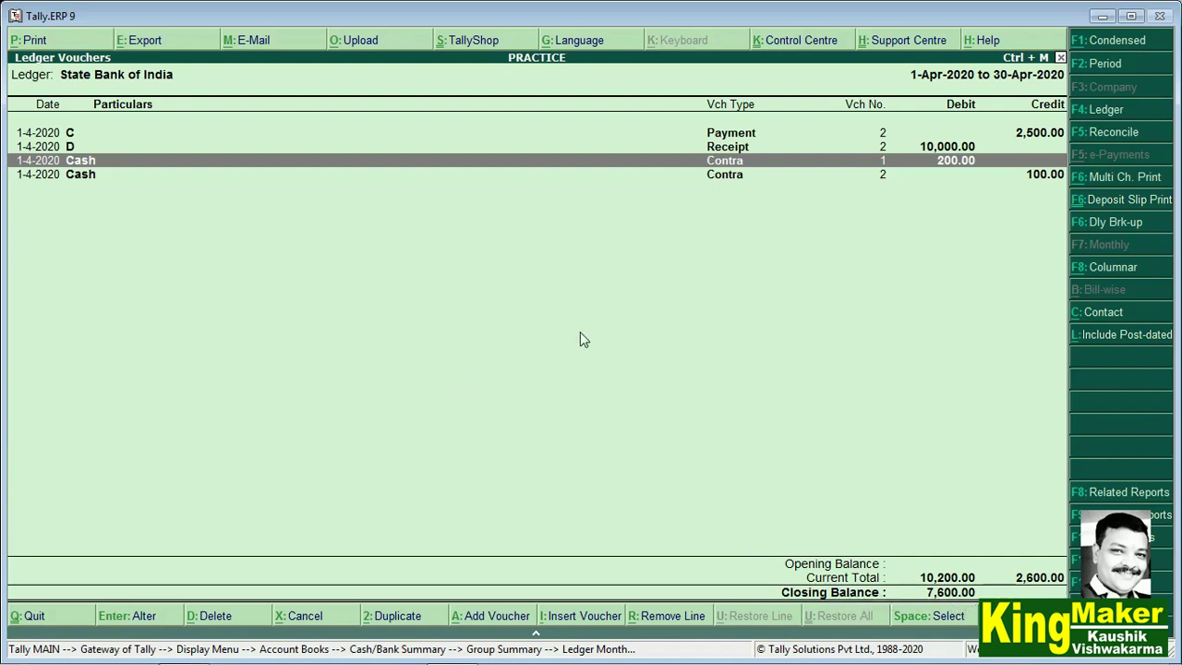
Close the ledger and cash/bank reports and return to the Gateway of Tally.
{"action": "key", "text": "Escape"}
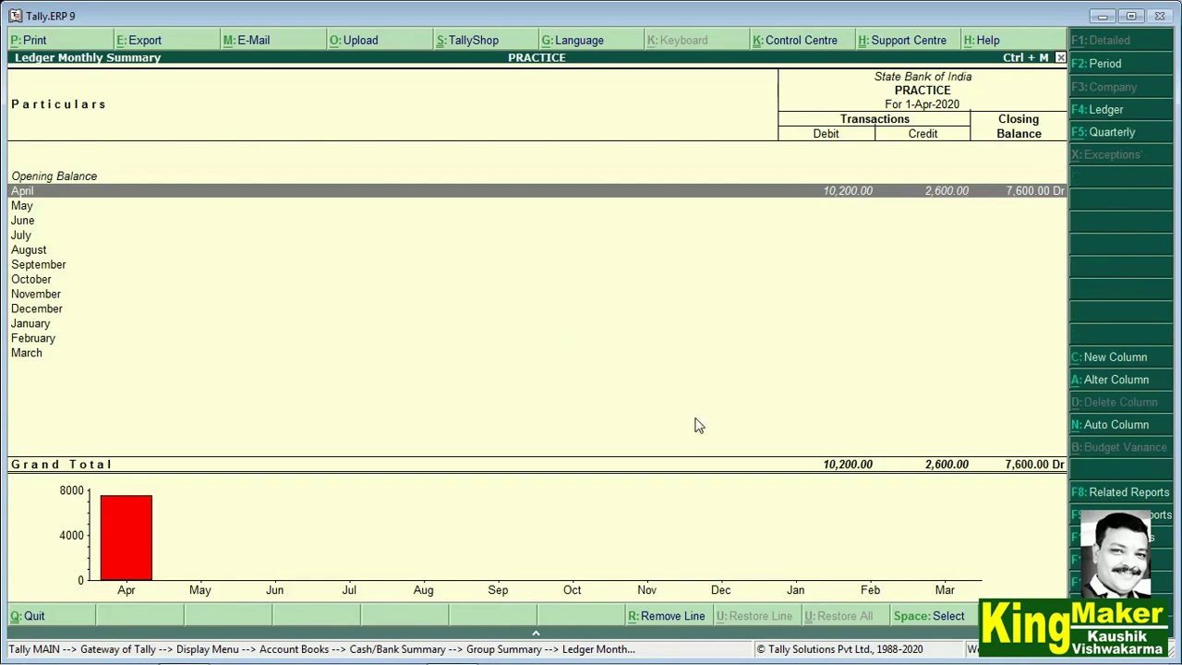
{"action": "key", "text": "Escape"}
{"action": "key", "text": "Escape"}
{"action": "key", "text": "Escape"}
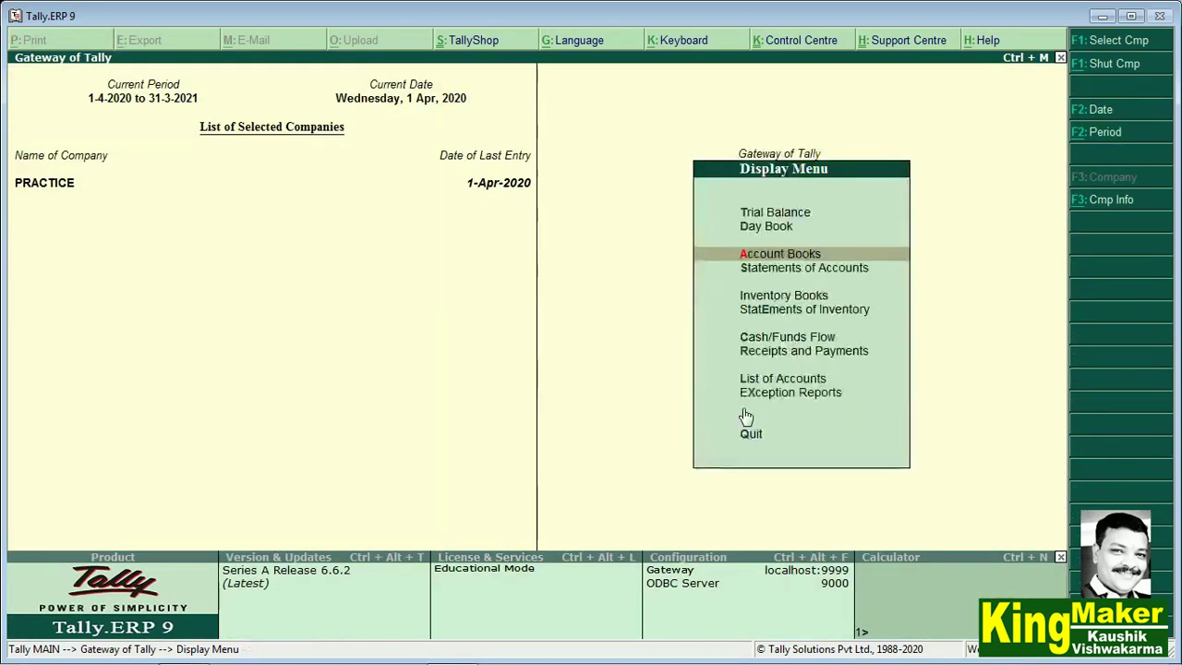
{"action": "key", "text": "Escape"}
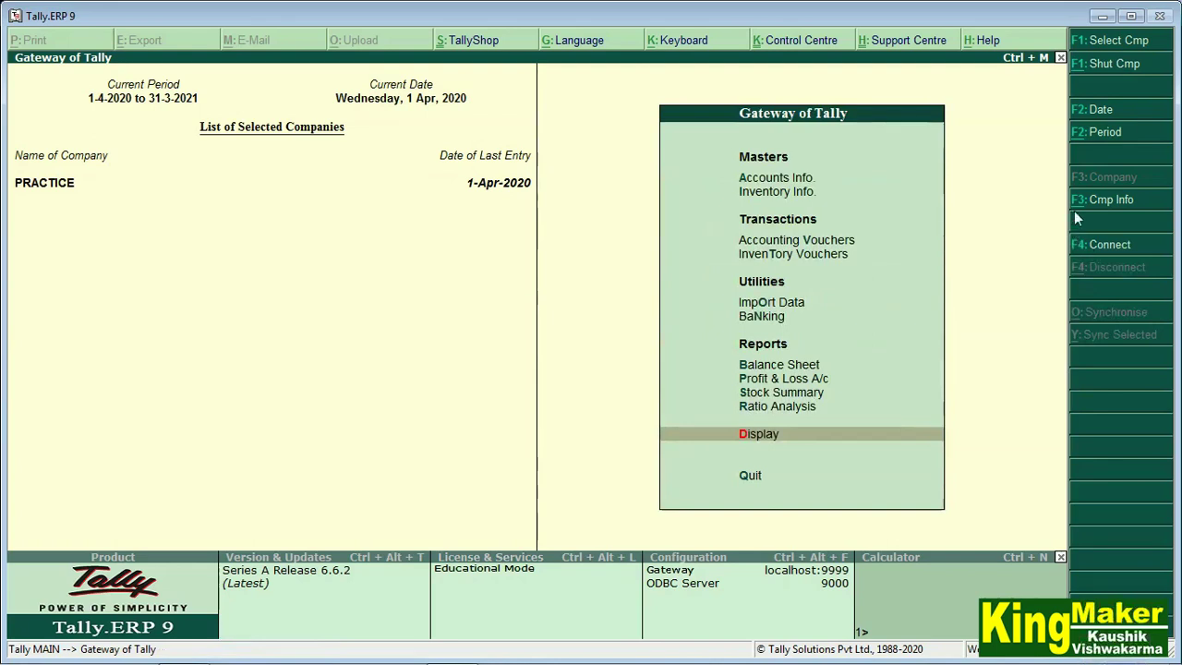